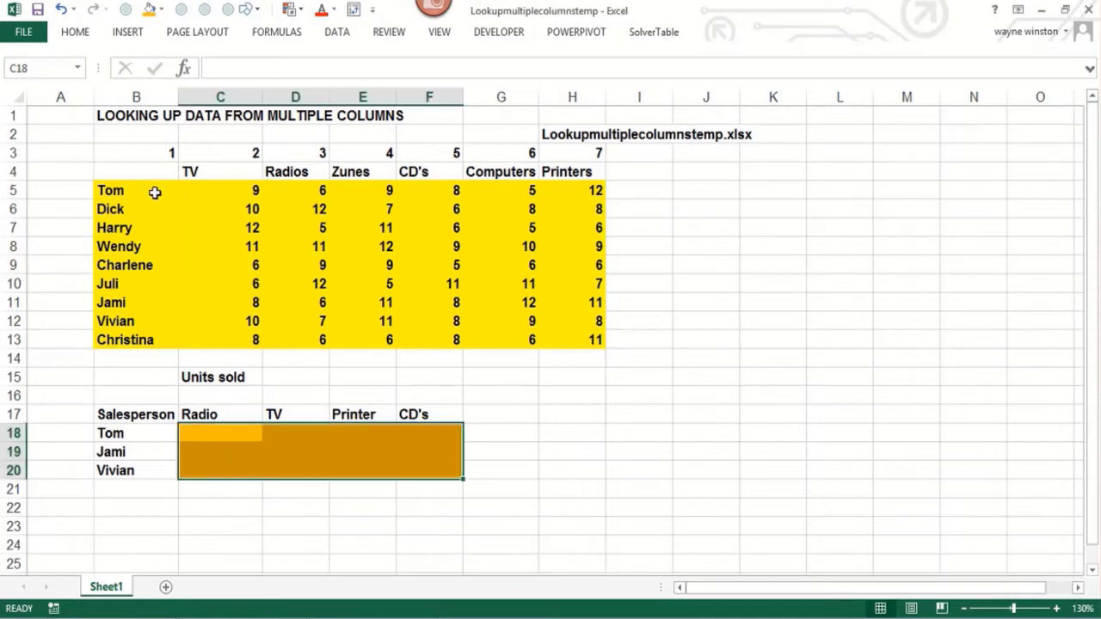
pyautogui.click(151, 189)
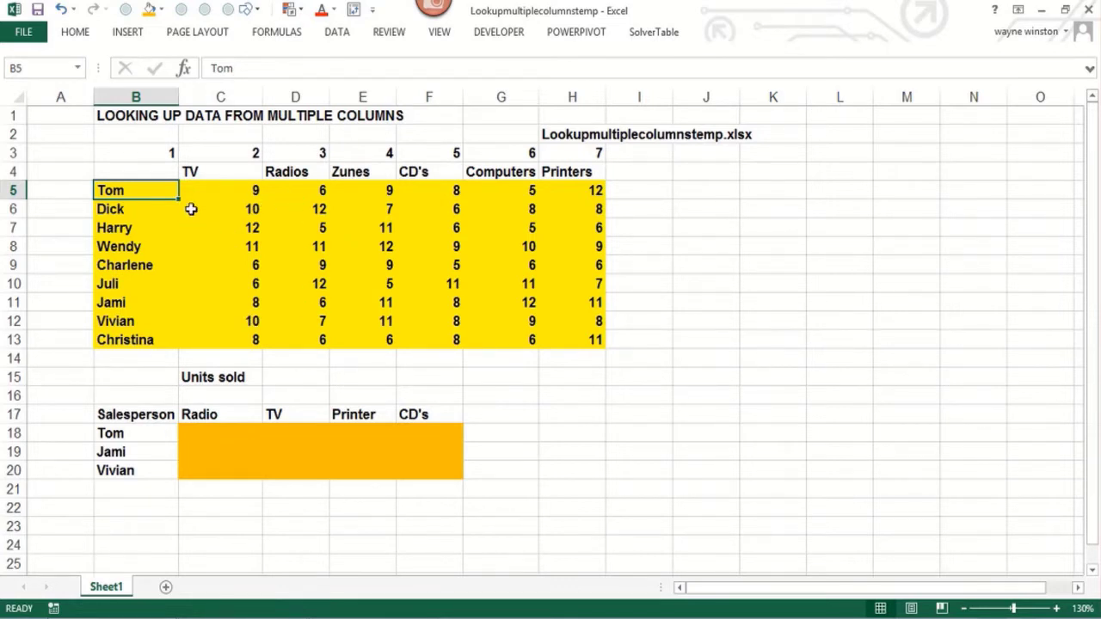
pyautogui.click(231, 432)
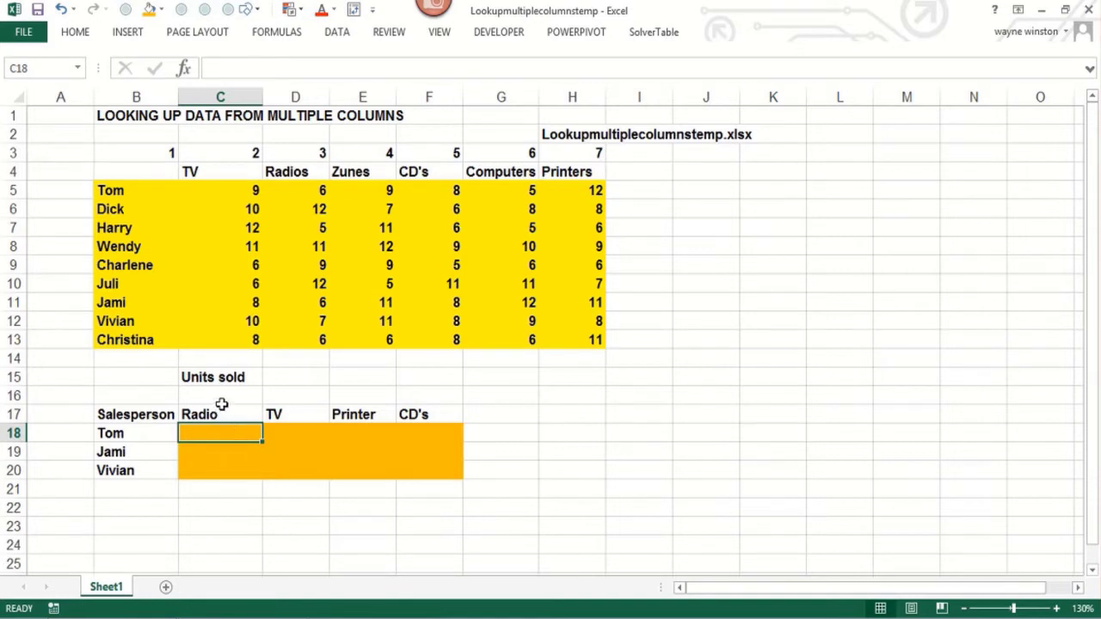
pyautogui.click(216, 414)
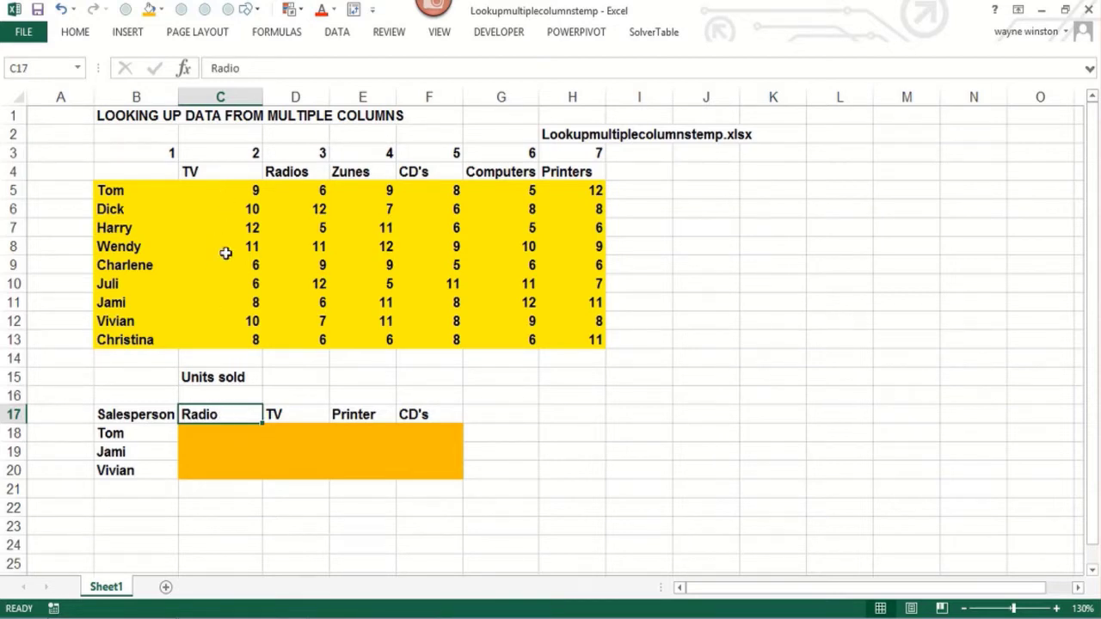
# Enter the column index numbers 3, 2, 7 and 5 in C16:F16 above the Radio, TV, Printer and CD's headings
pyautogui.click(231, 389)
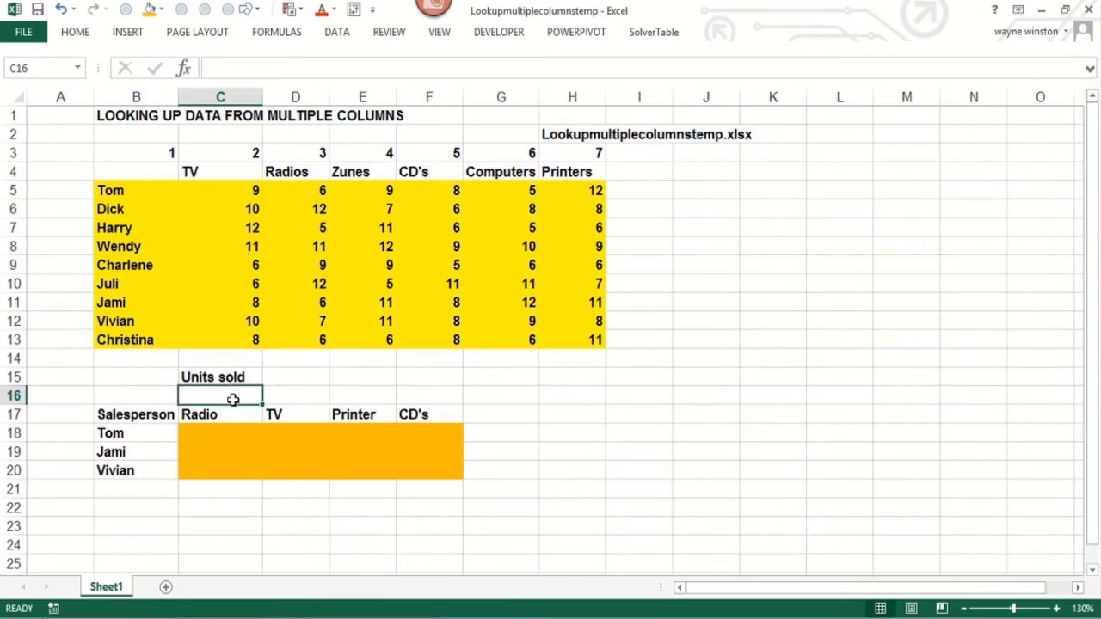
pyautogui.write('3')
pyautogui.press('Tab')
pyautogui.write('2')
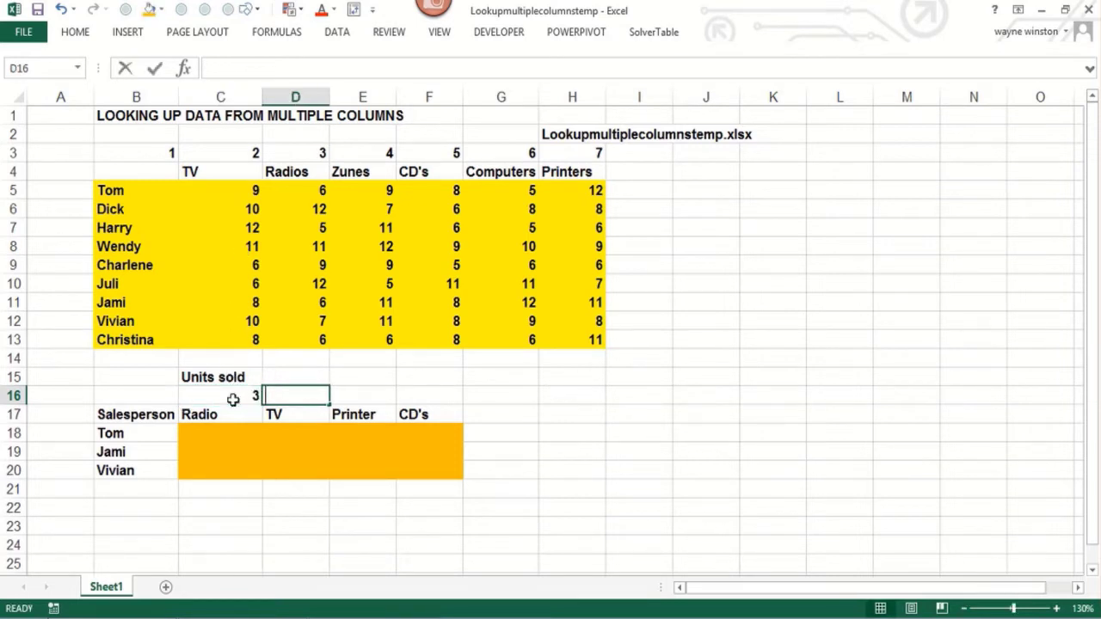
pyautogui.press('Tab')
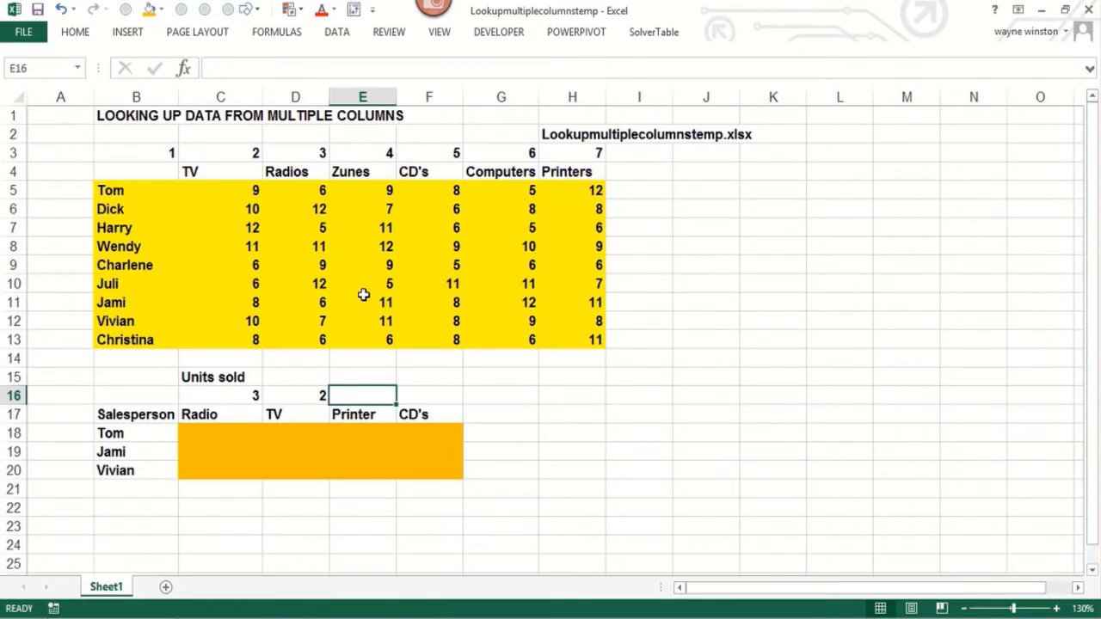
pyautogui.write('7')
pyautogui.press('Tab')
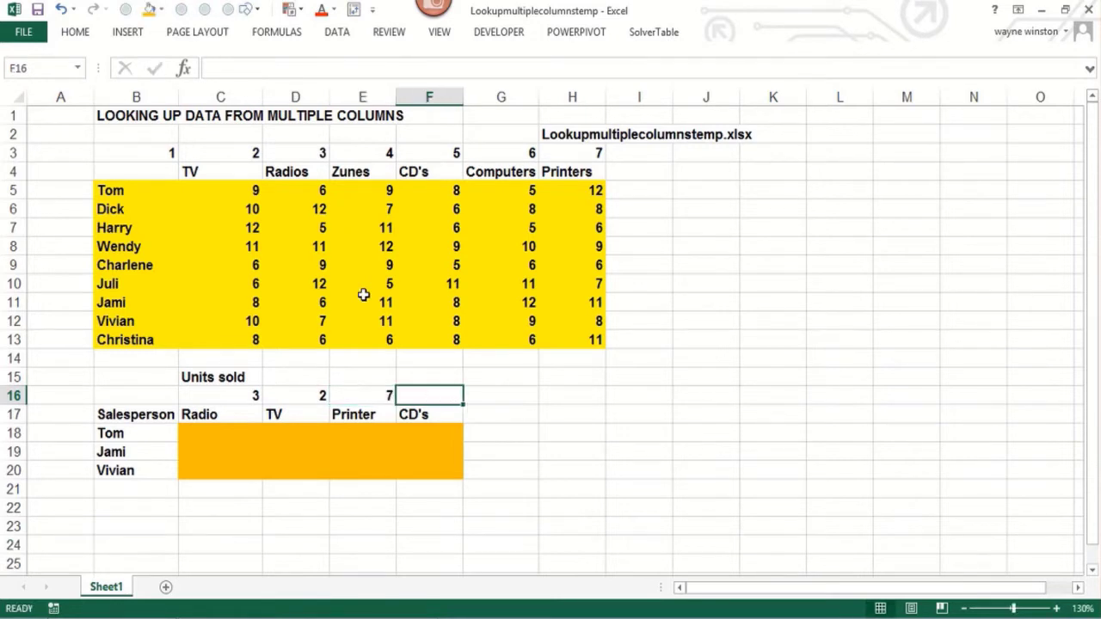
pyautogui.write('5')
pyautogui.press('Return')
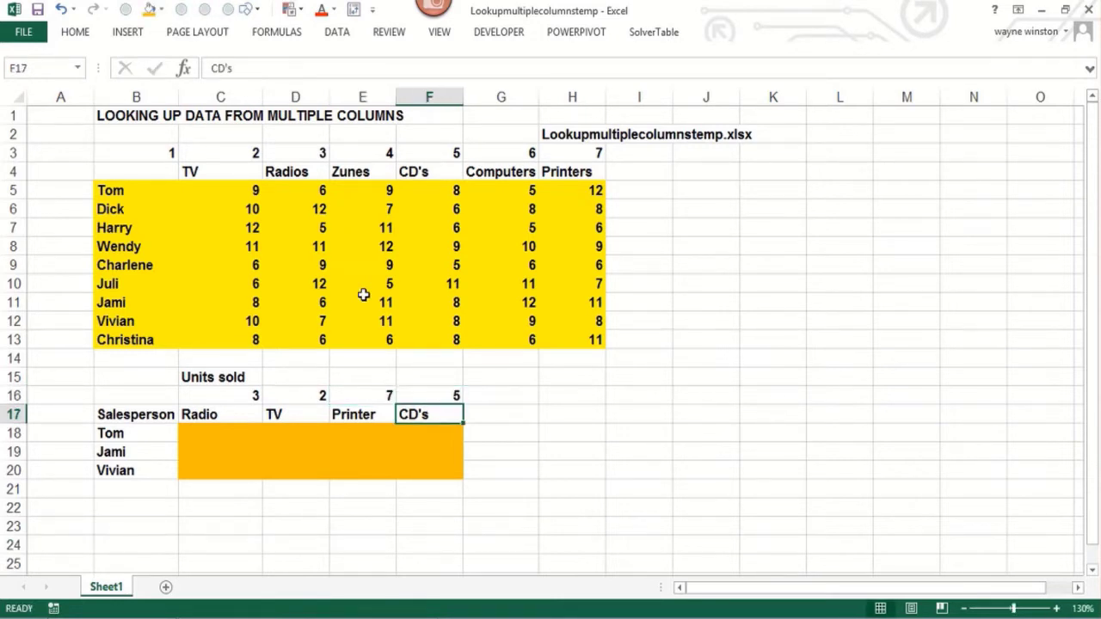
# Colour the column index numbers in C16:F16 red
pyautogui.press('Return')
pyautogui.press('Left')
pyautogui.press('Left')
pyautogui.press('Left')
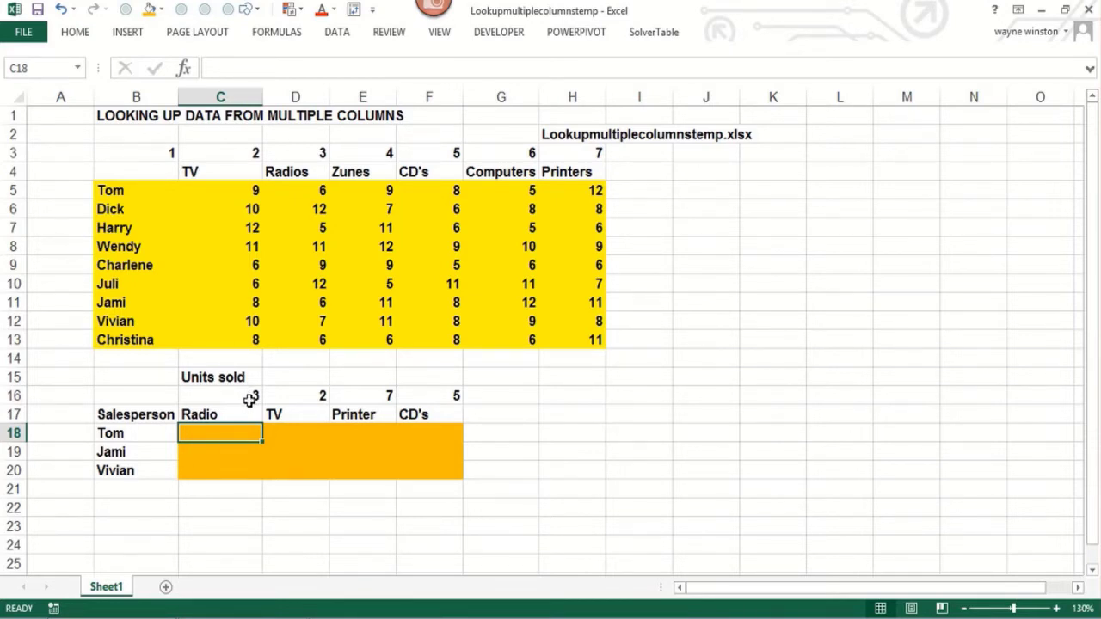
pyautogui.moveTo(250, 400); pyautogui.dragTo(448, 402)
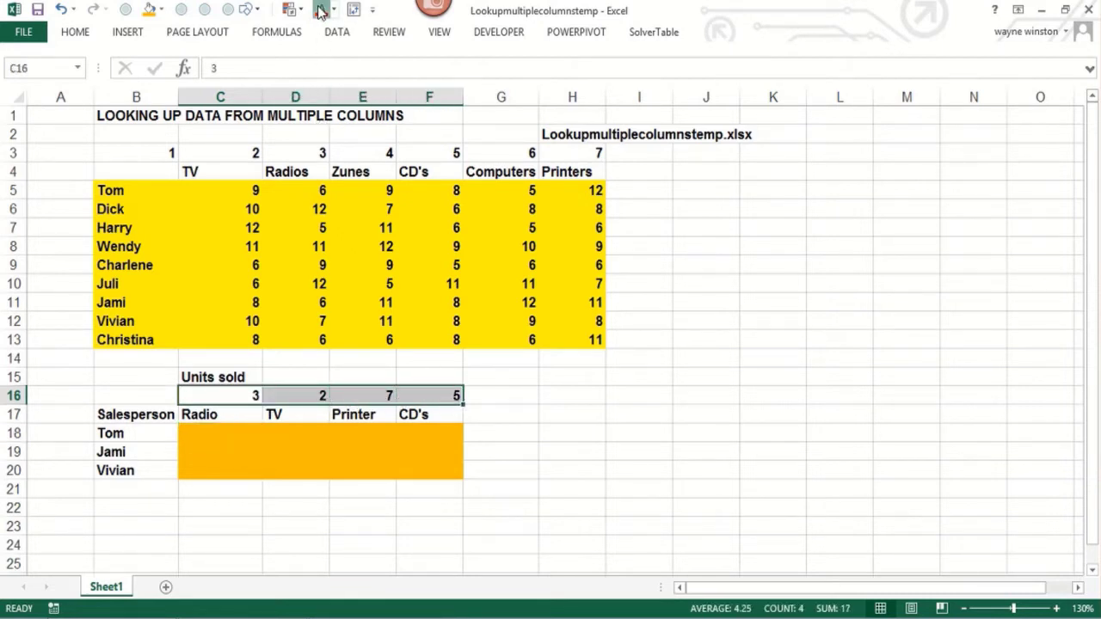
pyautogui.click(321, 9)
# Begin a VLOOKUP formula in C18 with the column-locked salesperson cell $B18 as its lookup value
pyautogui.click(238, 436)
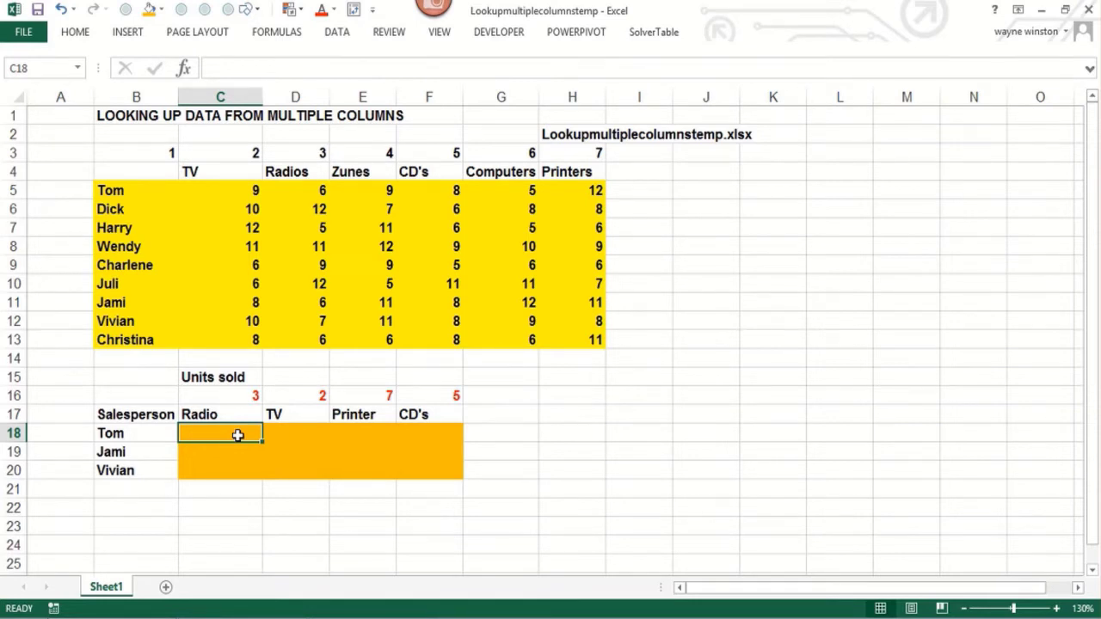
pyautogui.write('=vl')
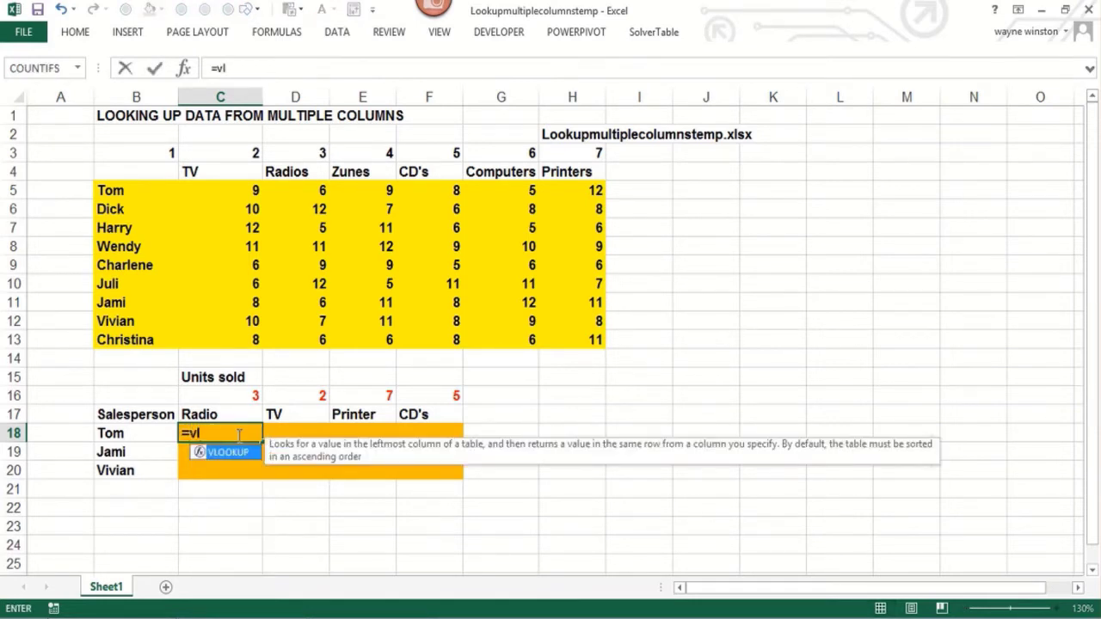
pyautogui.write('ookup(')
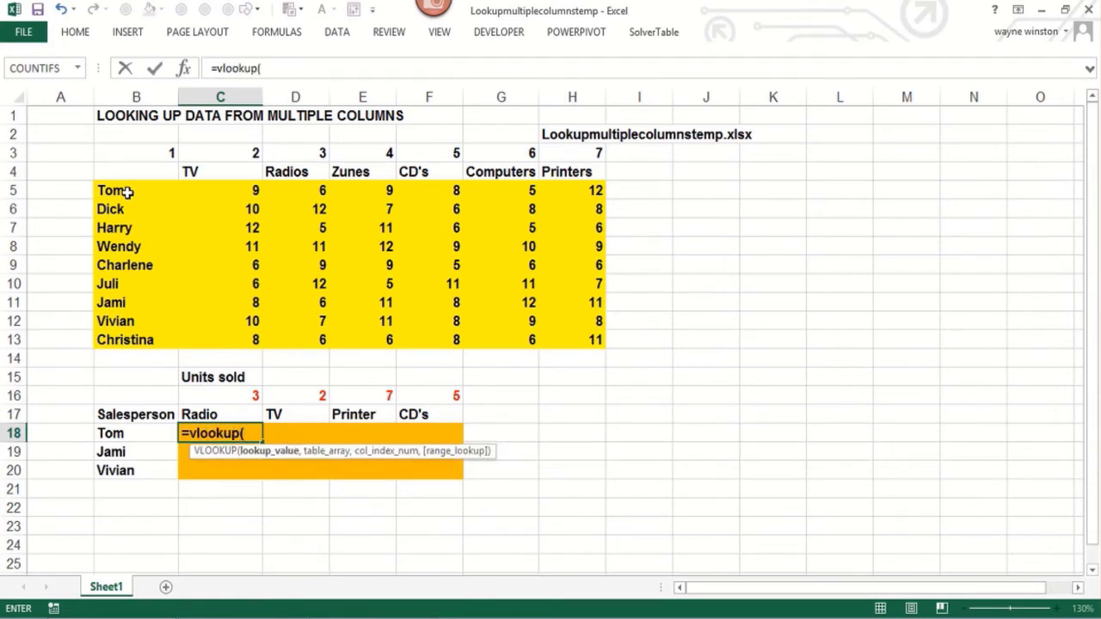
pyautogui.click(138, 434)
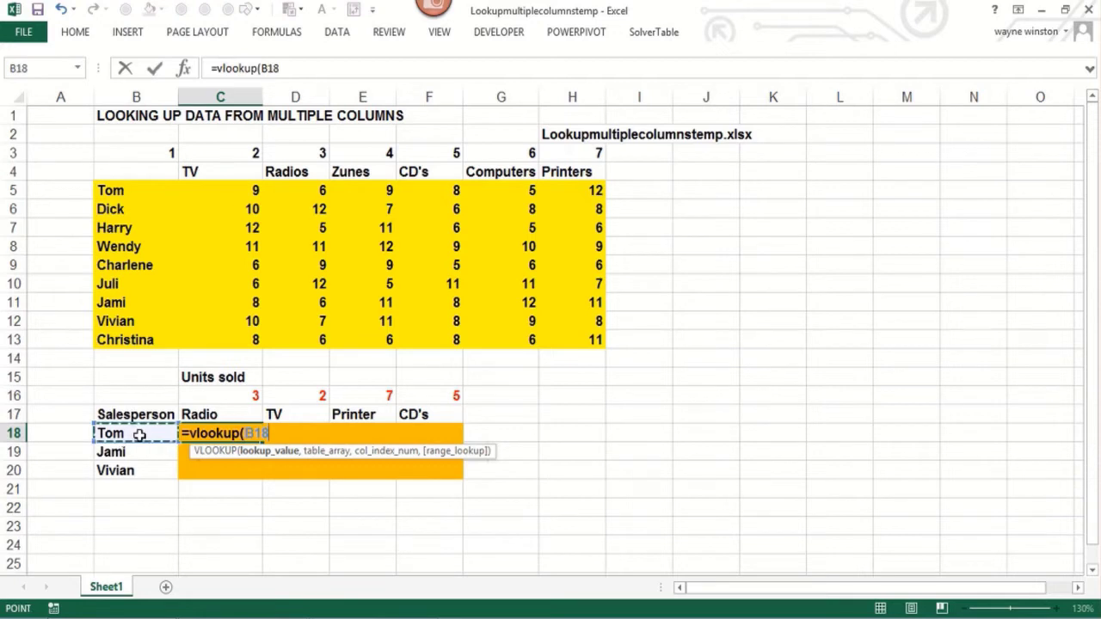
pyautogui.press('F4')
pyautogui.press('F4')
pyautogui.press('F4')
pyautogui.write(',')
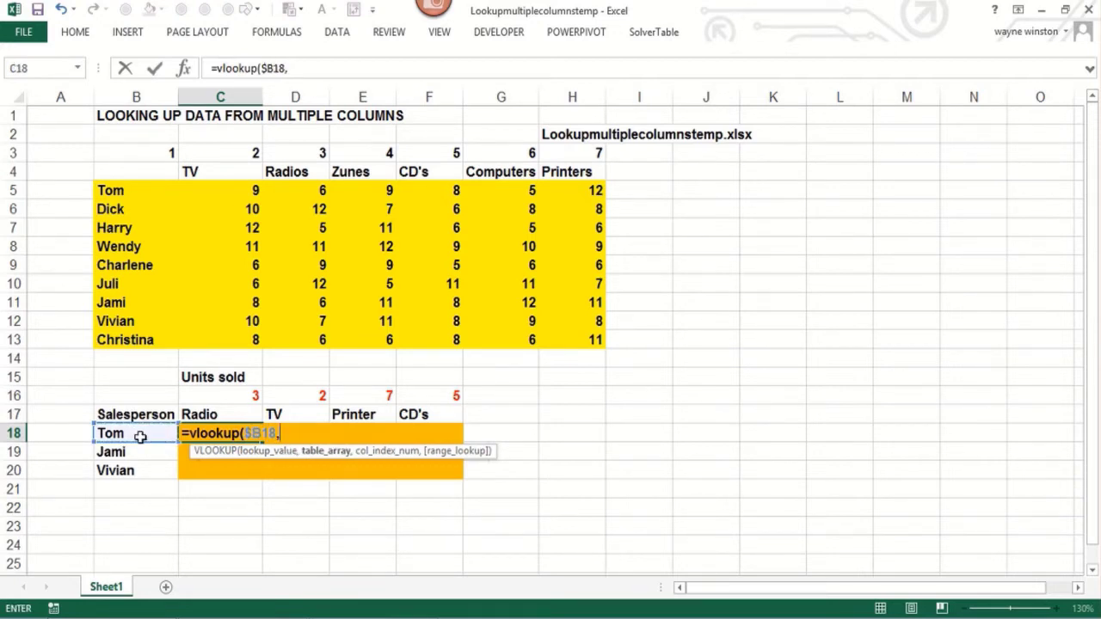
# Add the yellow sales table as the formula's table array, using the absolute range $B$5:$H$13
pyautogui.click(144, 193)
pyautogui.moveTo(177, 208); pyautogui.dragTo(583, 343)
pyautogui.press('F4')
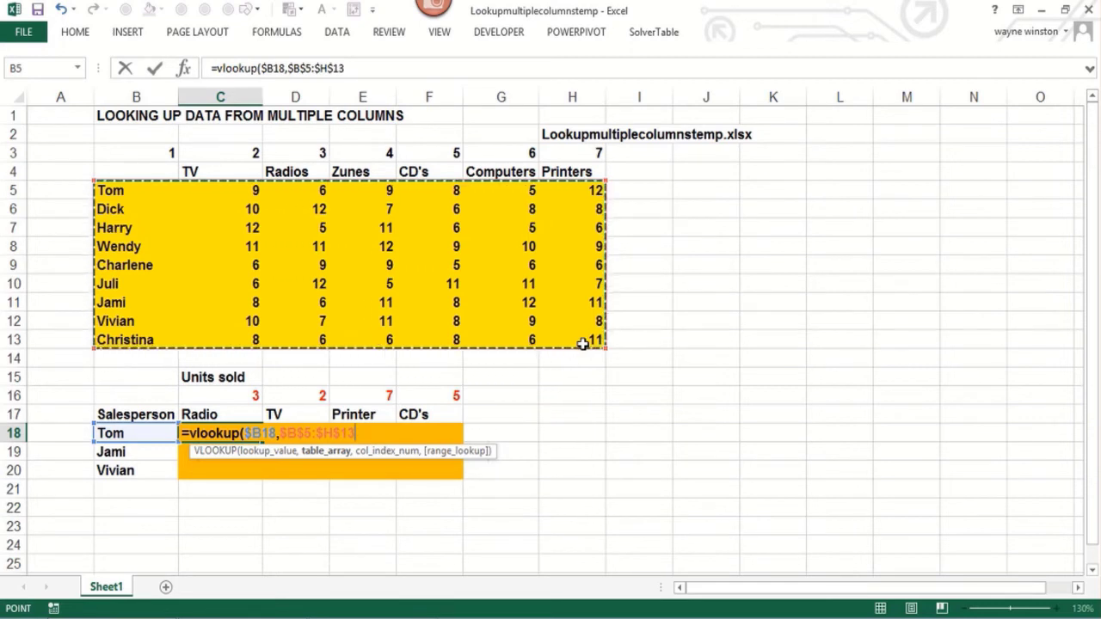
pyautogui.write(',')
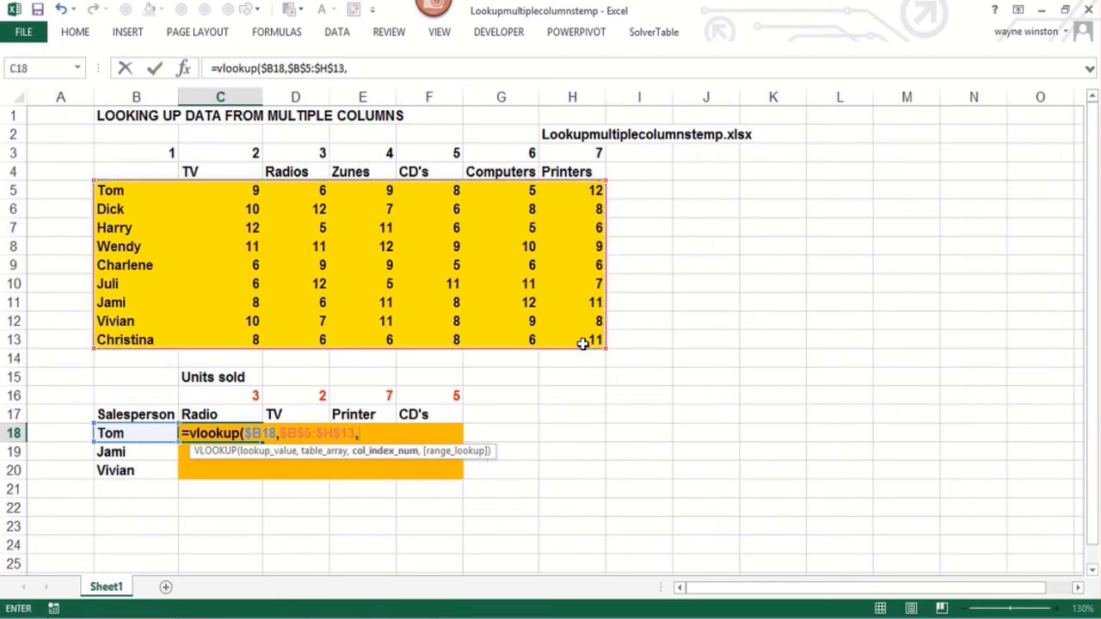
# Complete the C18 formula with the row-locked column index C$16 and FALSE for an exact match
pyautogui.click(243, 393)
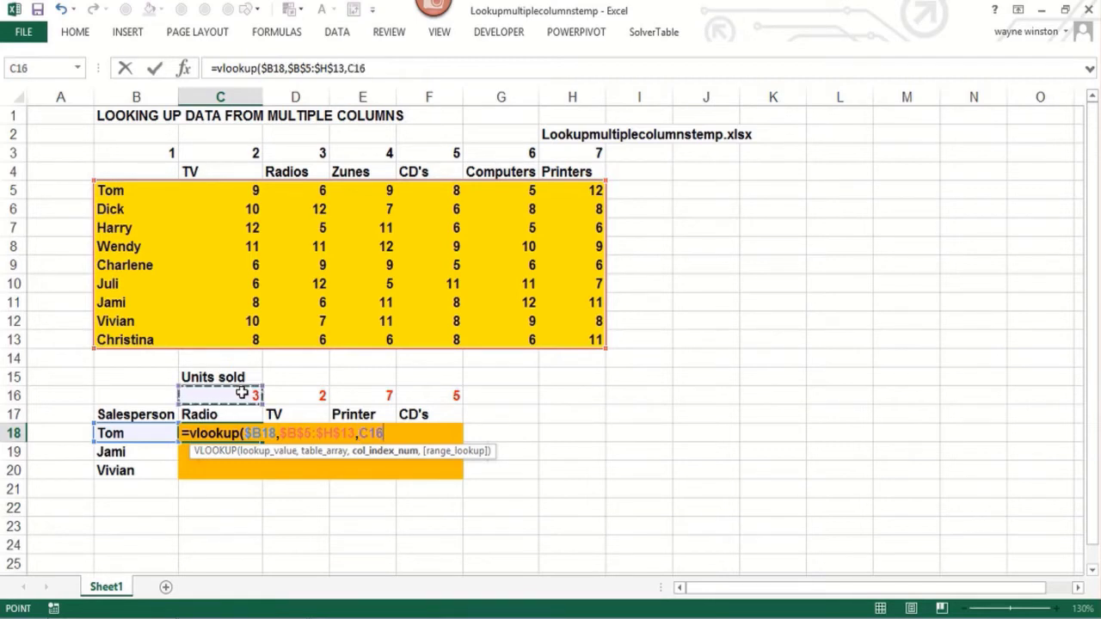
pyautogui.press('F4')
pyautogui.press('F4')
pyautogui.write(',')
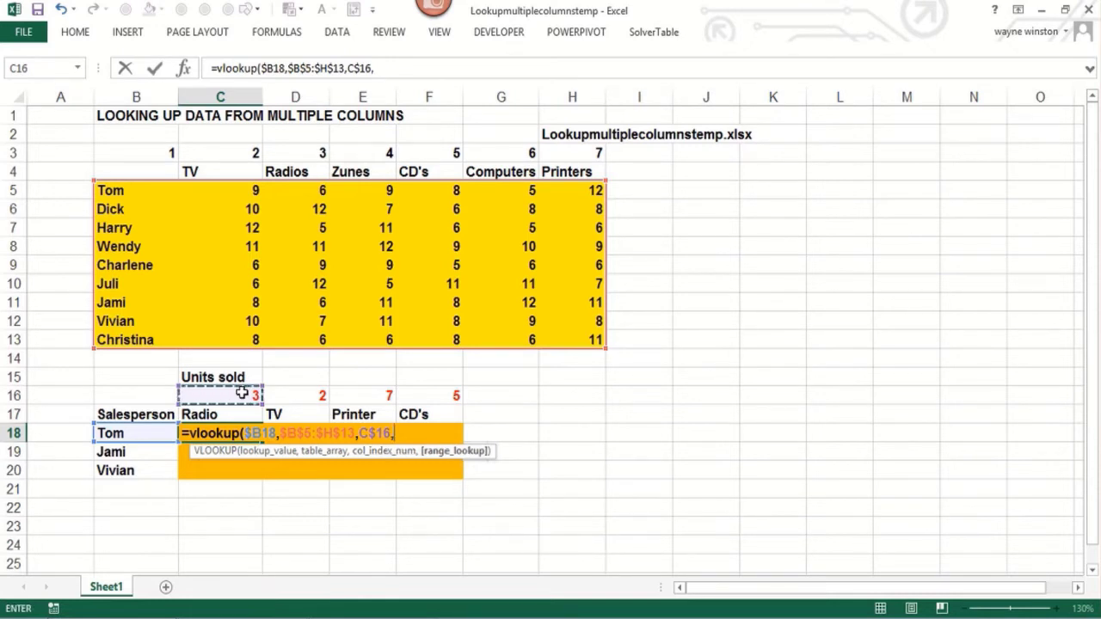
pyautogui.write('false)')
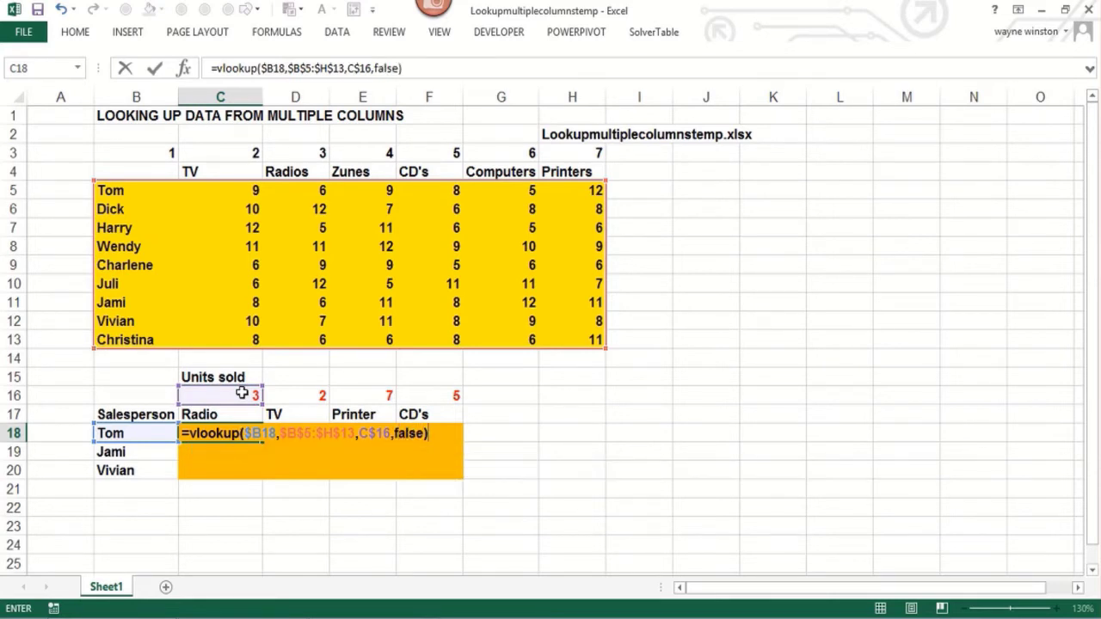
pyautogui.hotkey('ctrl', 'Return')
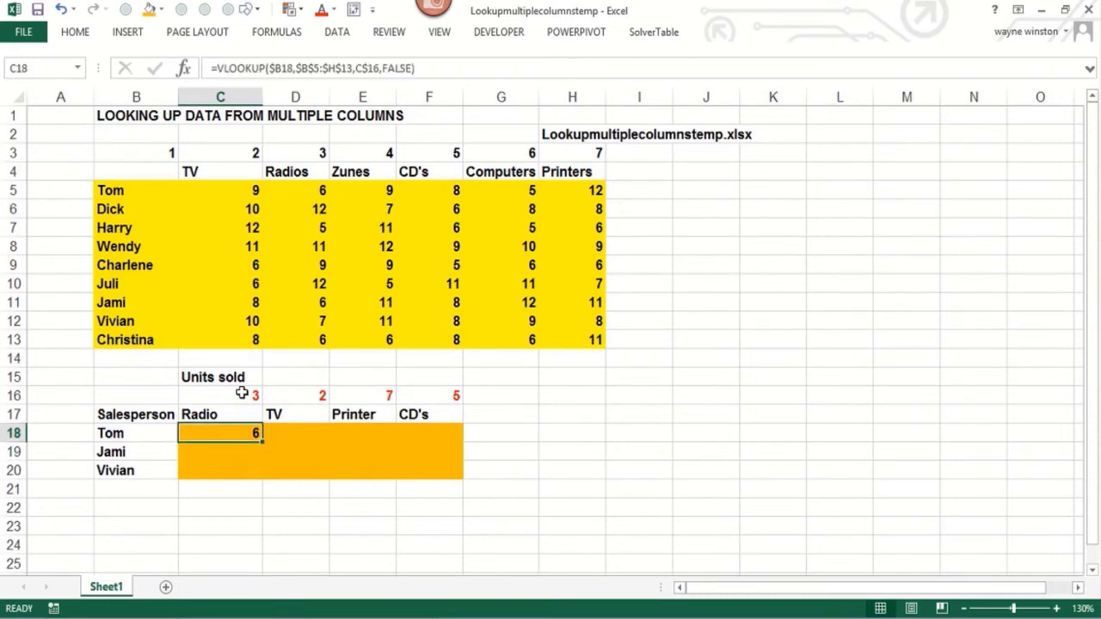
# Copy the VLOOKUP formula from C18 across the whole orange results range C18:F20
pyautogui.hotkey('ctrl', 'c')
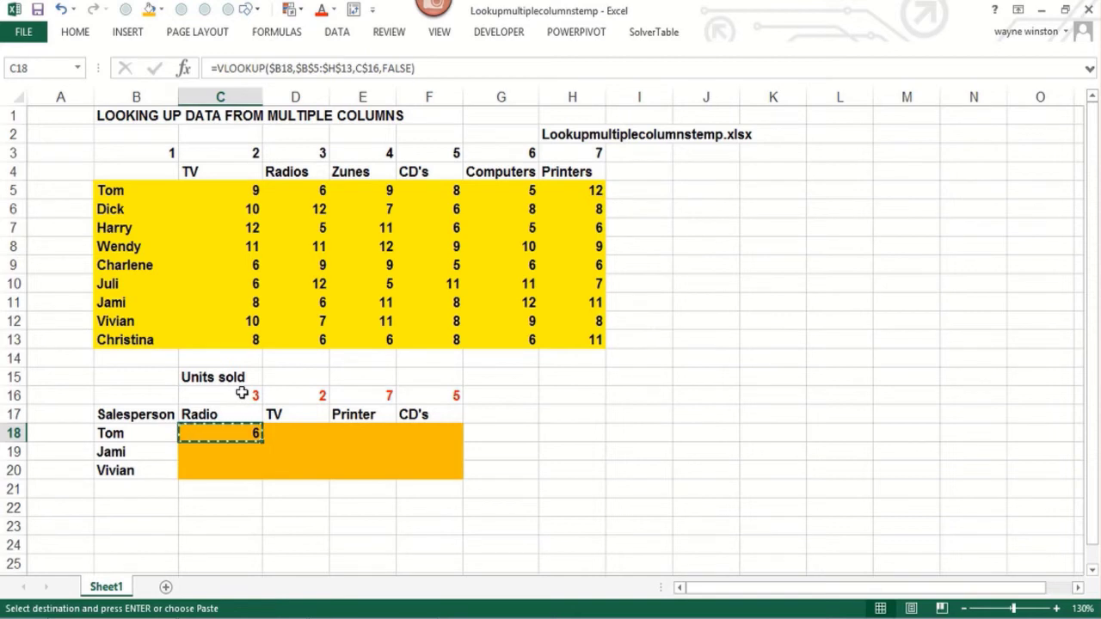
pyautogui.hotkey('shift', 'Right')
pyautogui.hotkey('shift', 'Right')
pyautogui.hotkey('shift', 'Right')
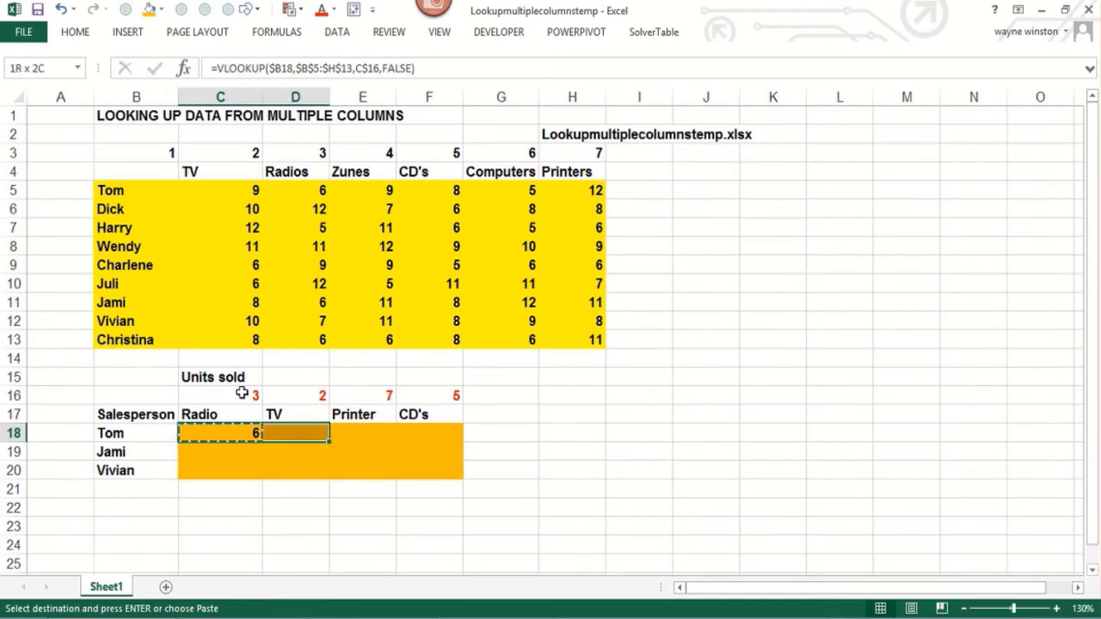
pyautogui.hotkey('shift', 'Down')
pyautogui.hotkey('shift', 'Down')
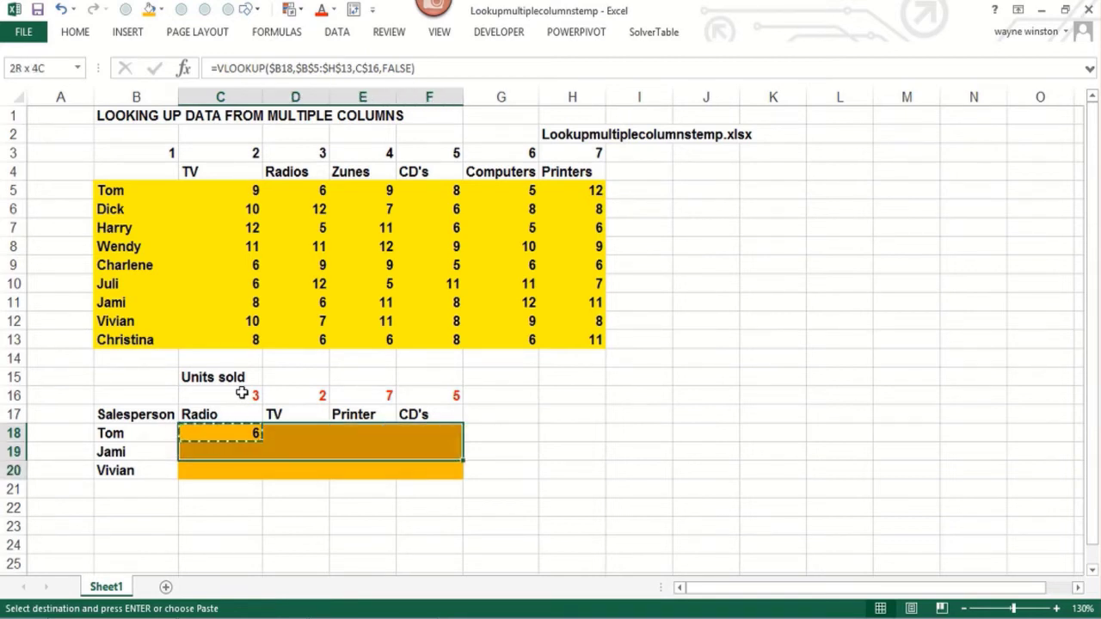
pyautogui.hotkey('ctrl', 'v')
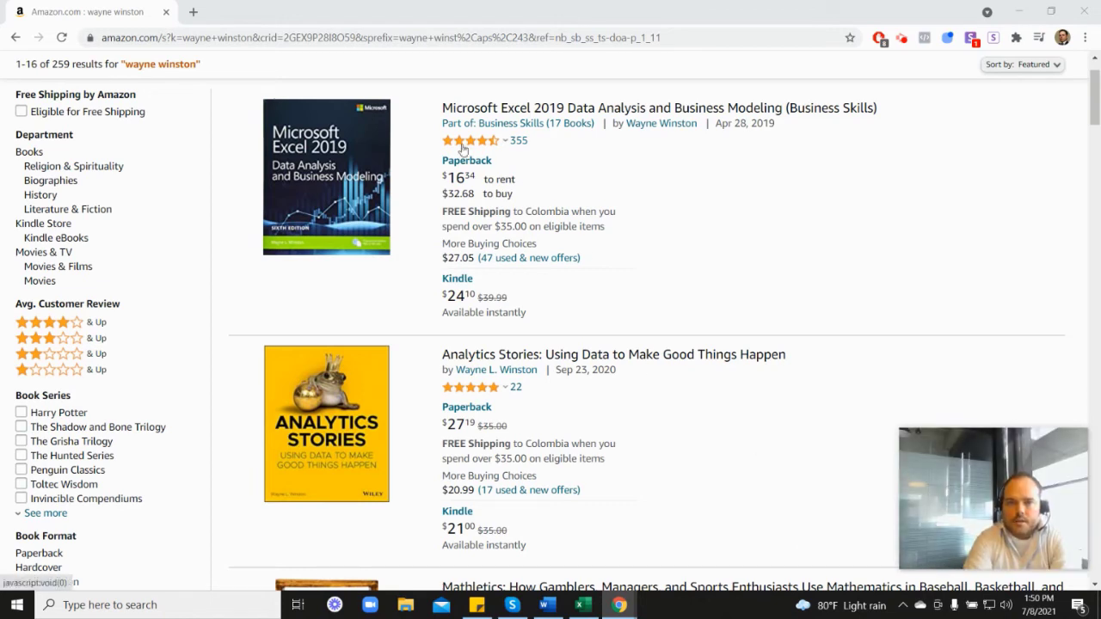
pyautogui.moveTo(472, 149)
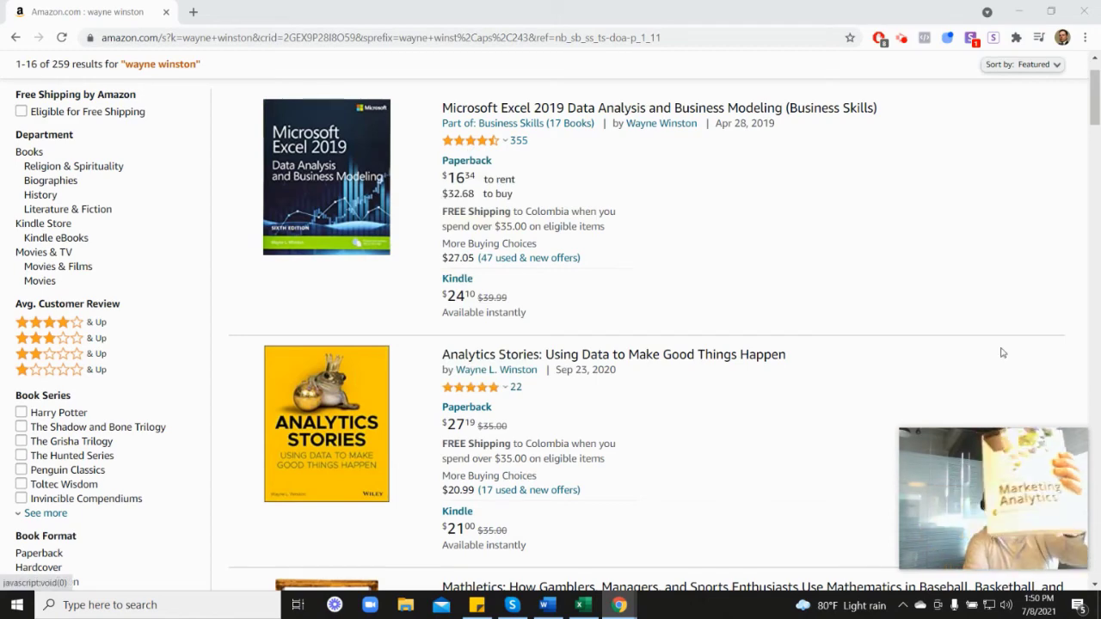
pyautogui.scroll(-7, 1002, 353)
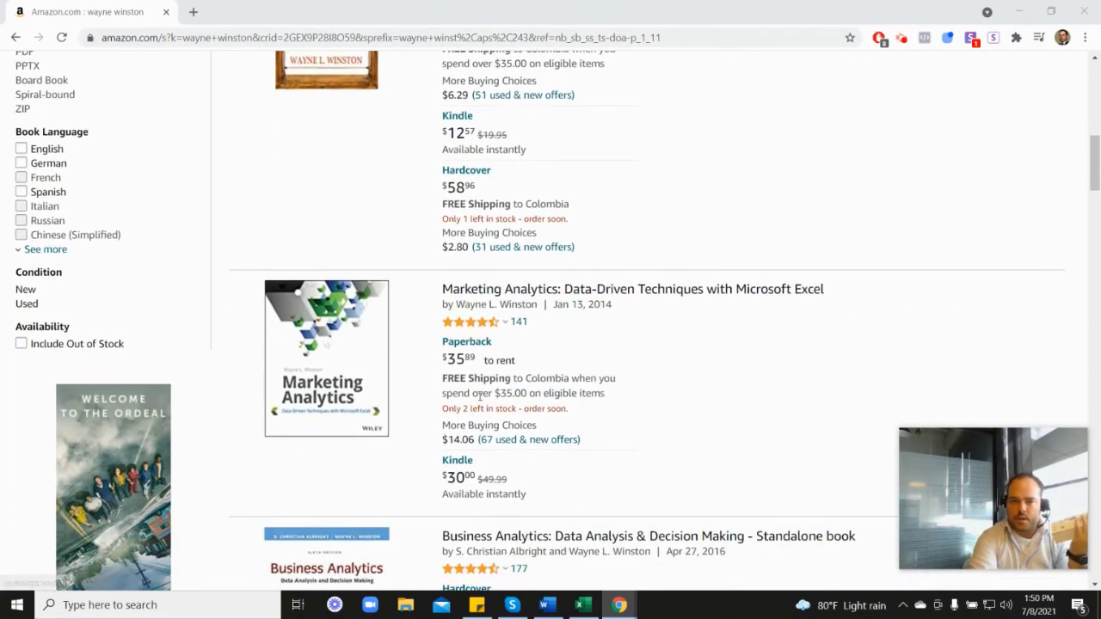
pyautogui.scroll(6, 641, 325)
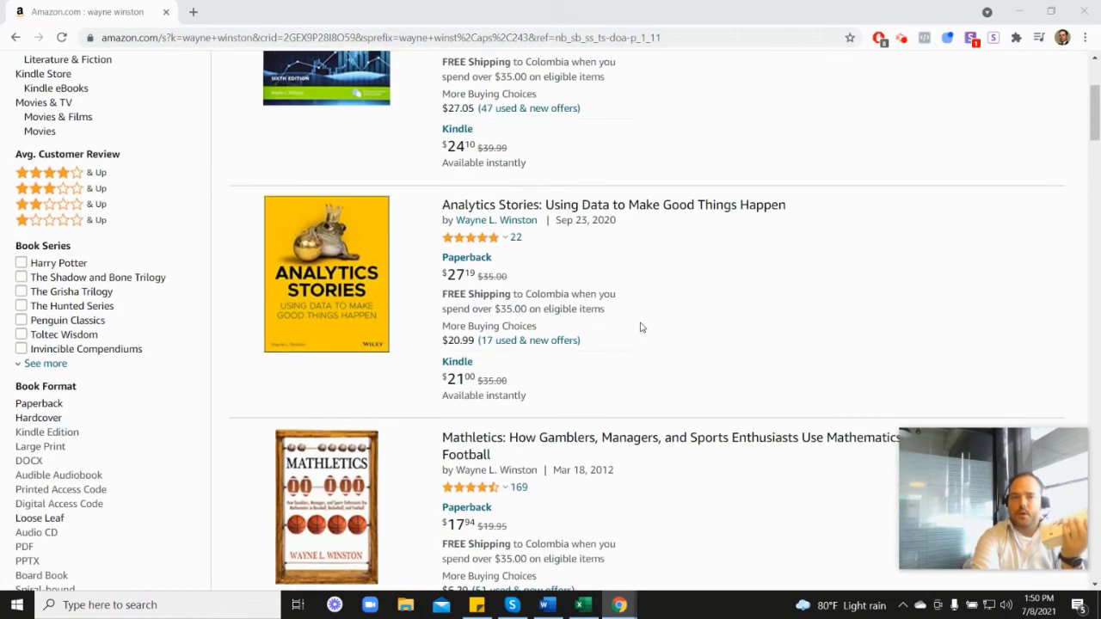